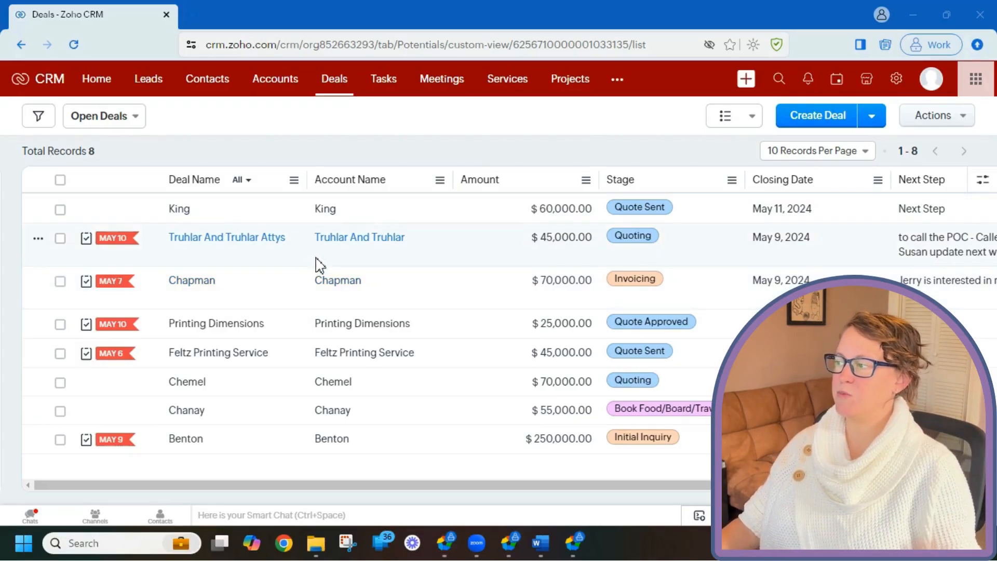
- Open the King deal and start a new task under its open activities
click(366, 218)
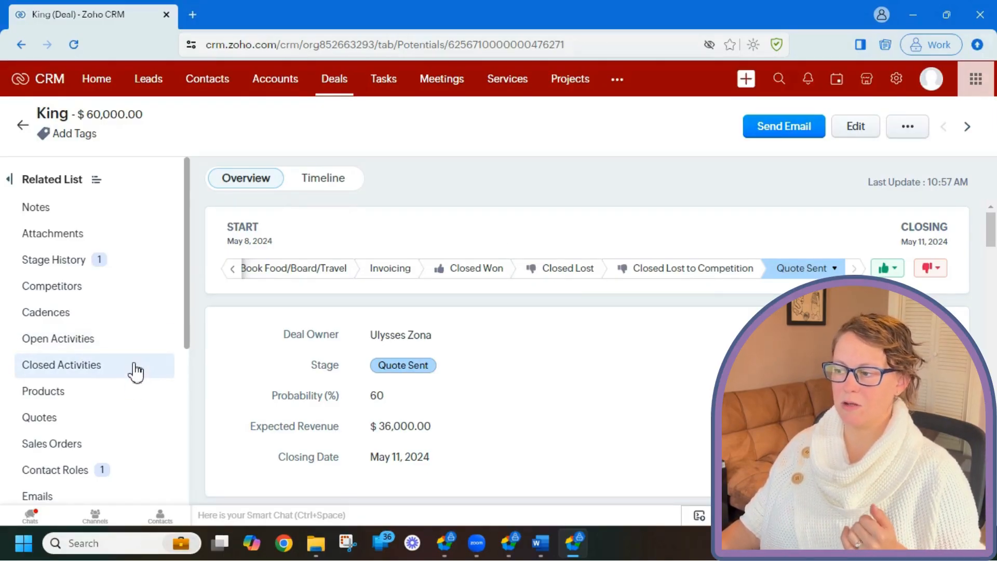
click(133, 340)
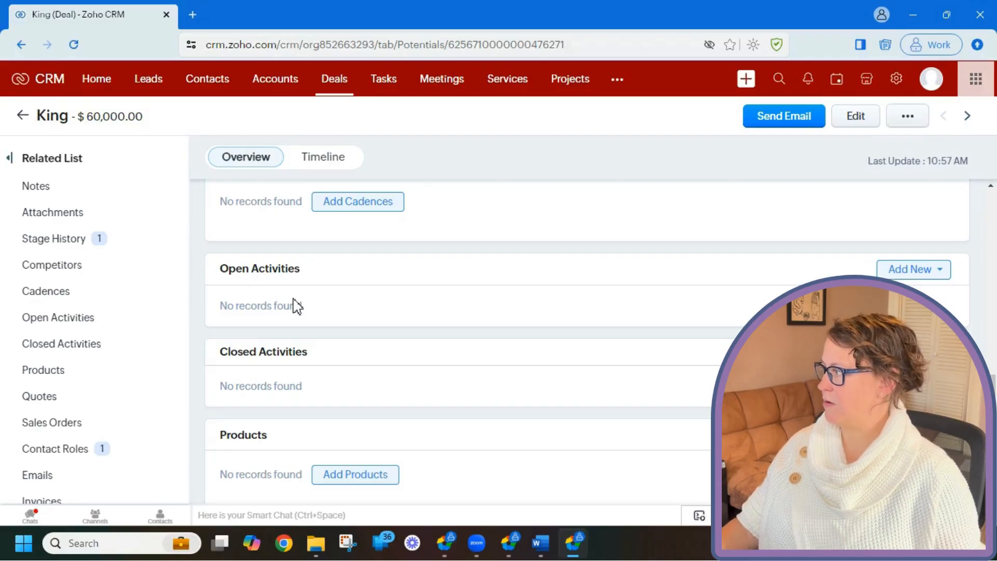
click(921, 281)
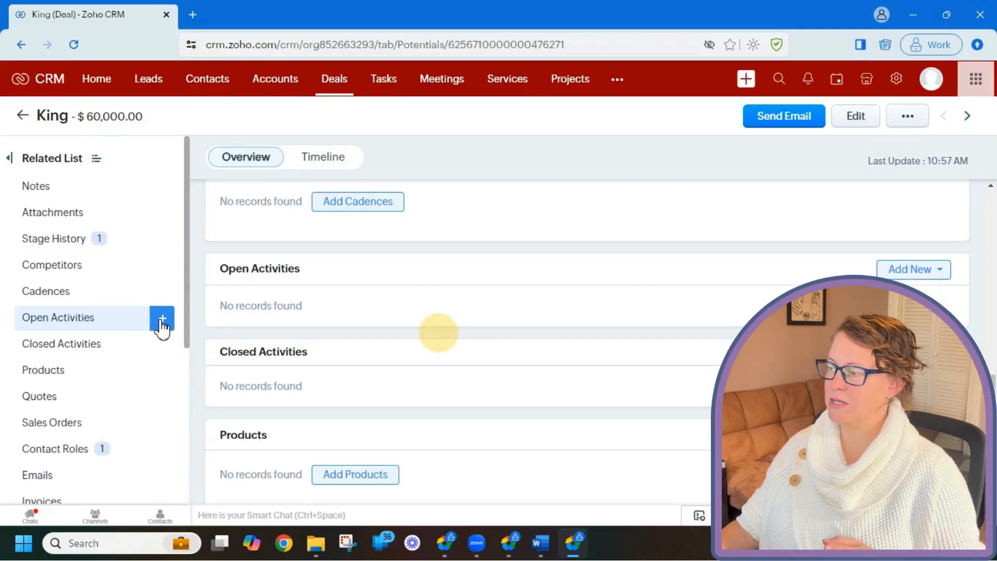
click(166, 323)
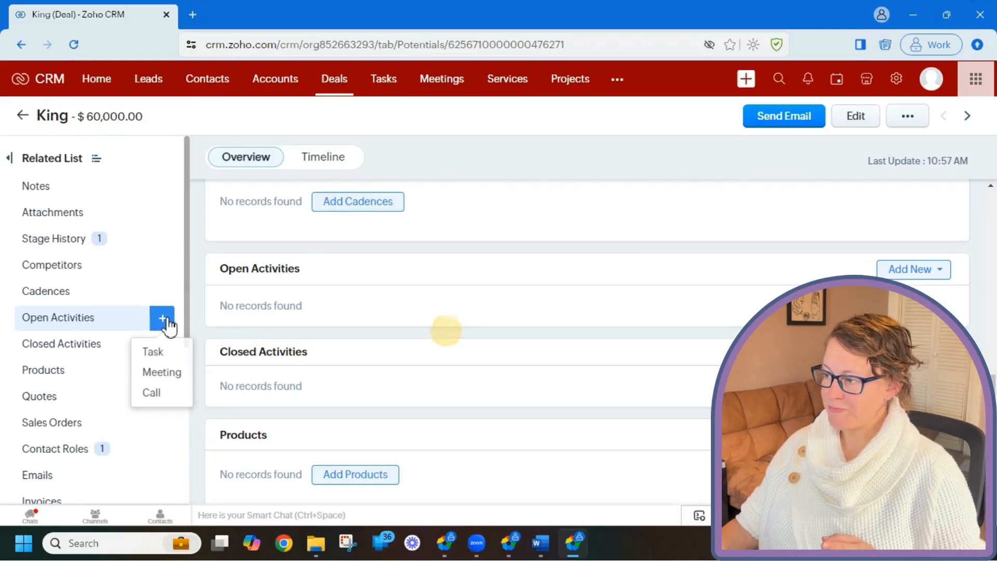
click(174, 358)
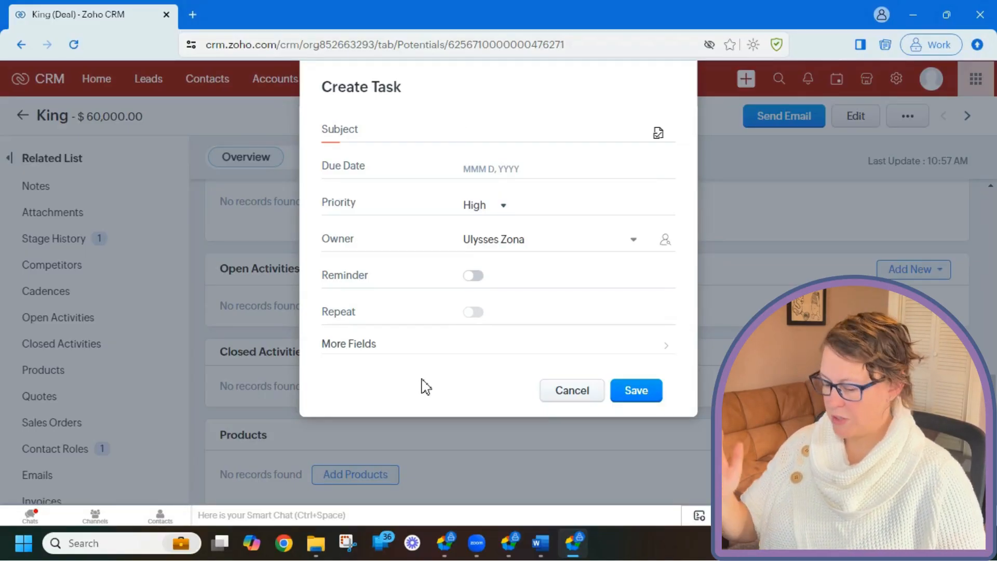
- Enter a task subject about calling the contact for the PO and set the due date to Nov 8, 2024
text(Call)
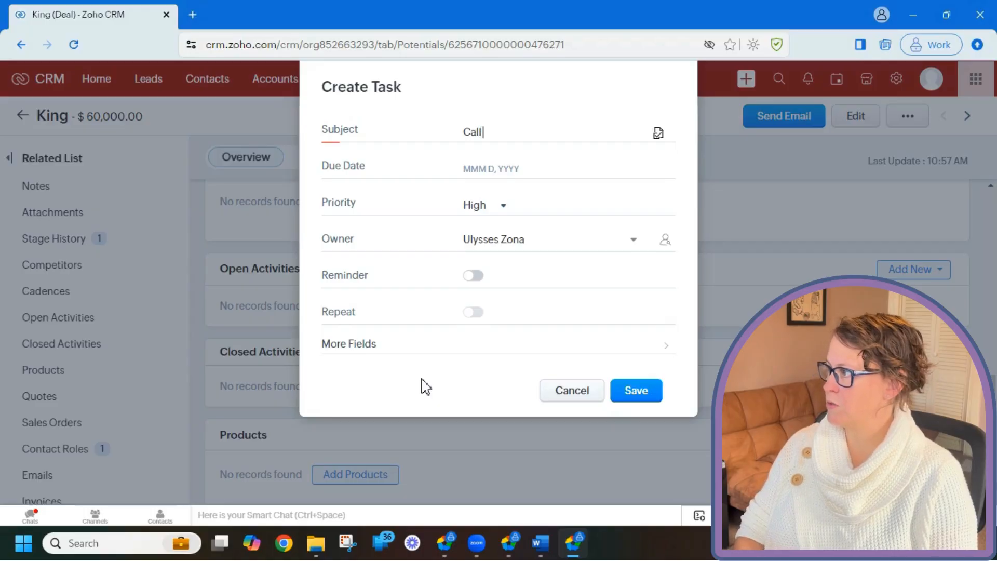
text( Susan for)
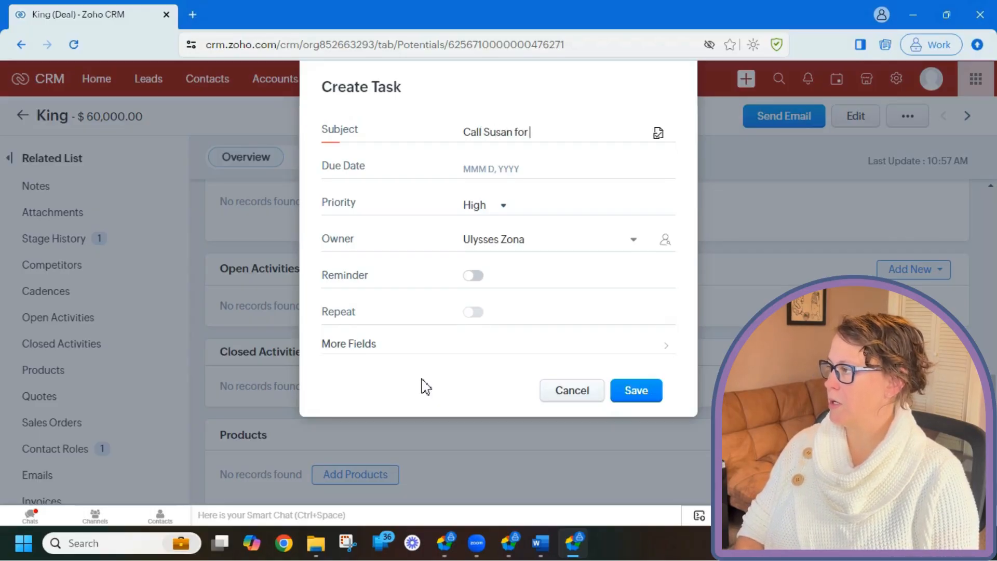
text( the)
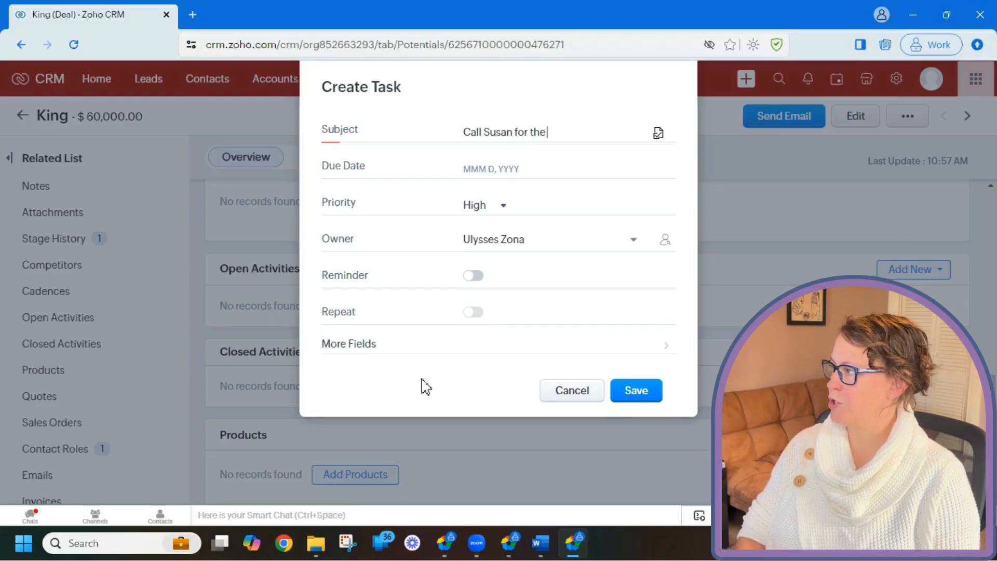
text( PO)
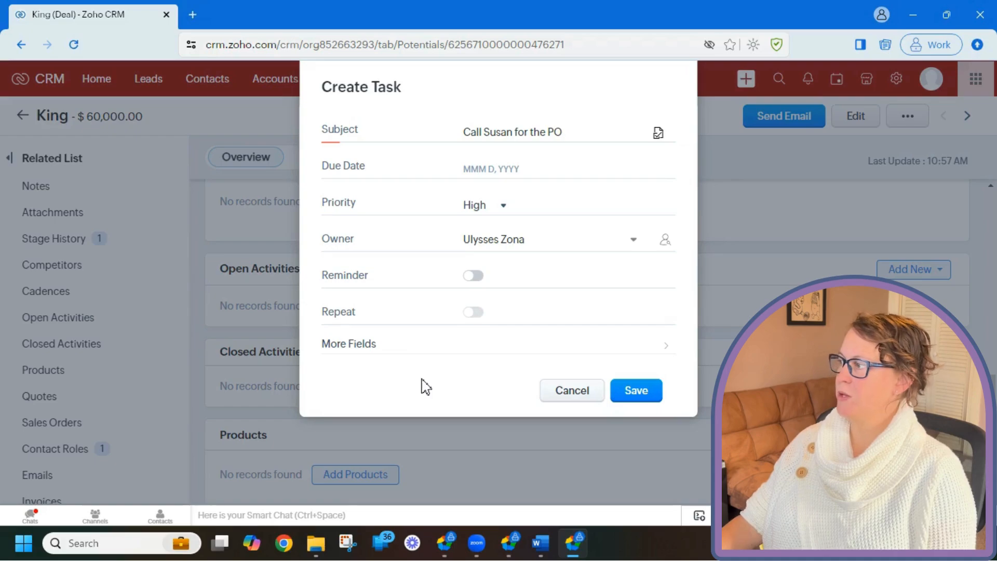
click(506, 169)
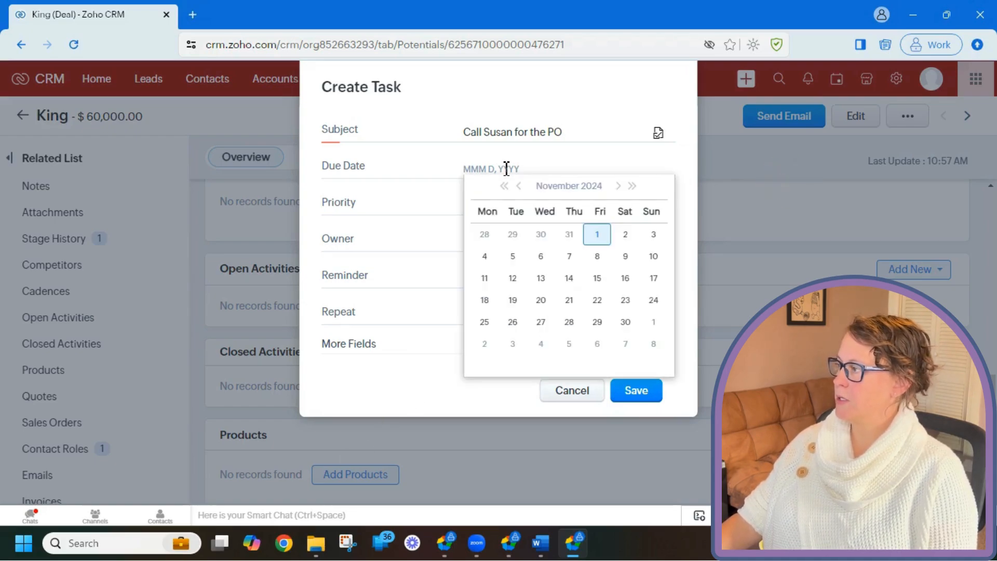
click(596, 258)
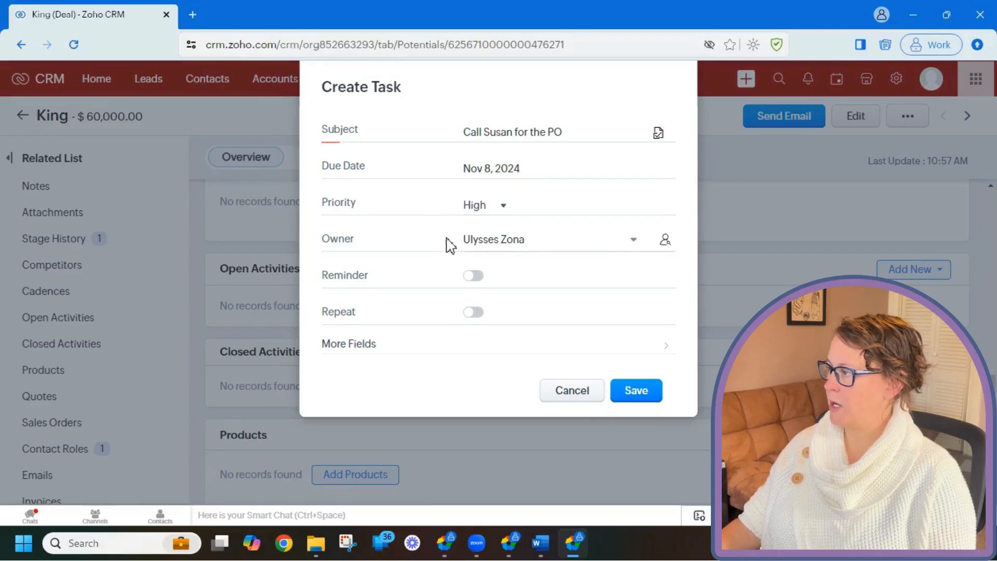
- Add a task reminder for 3 days before the due date, with alerts by both email and pop-up
click(477, 278)
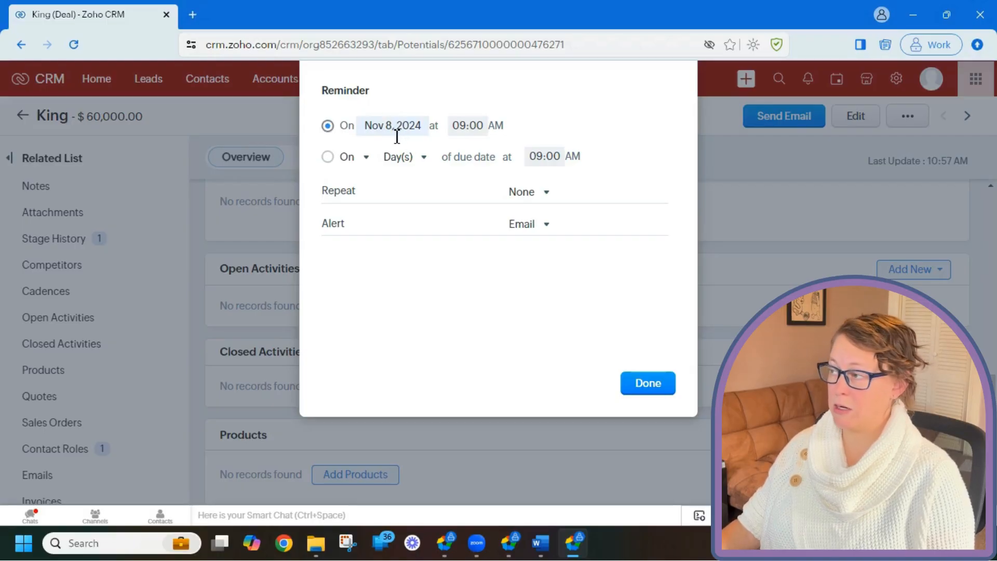
click(328, 157)
click(408, 161)
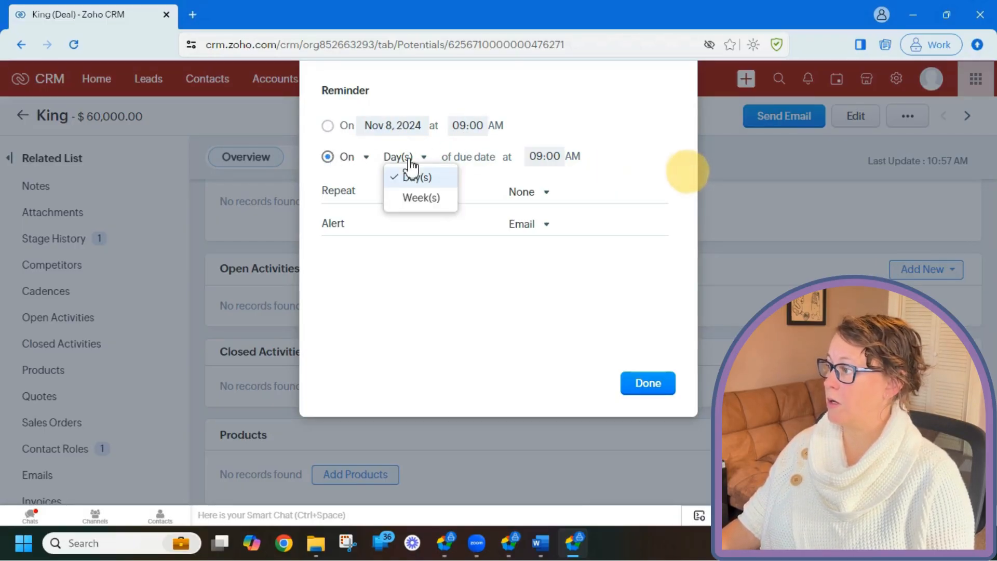
click(357, 162)
click(356, 164)
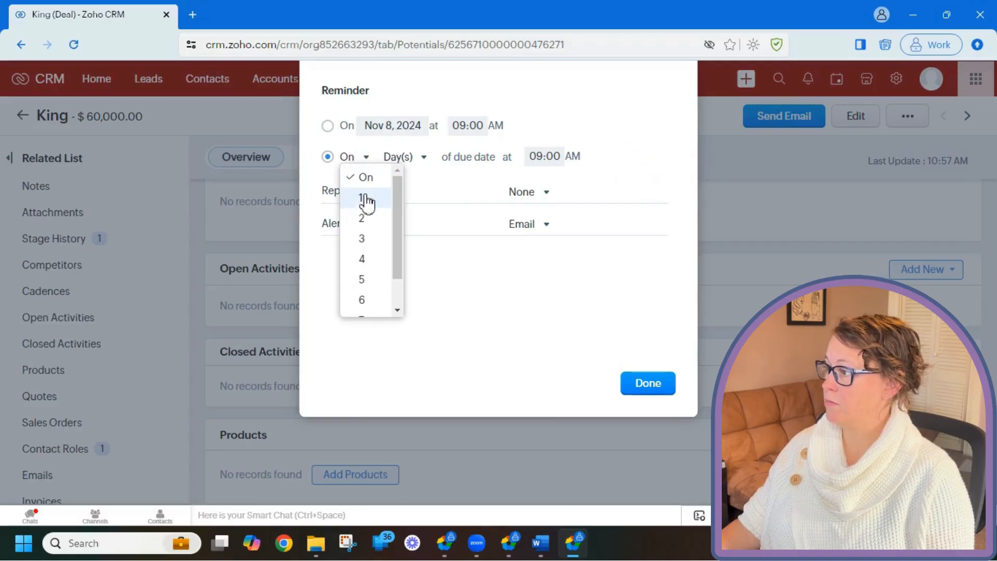
click(362, 239)
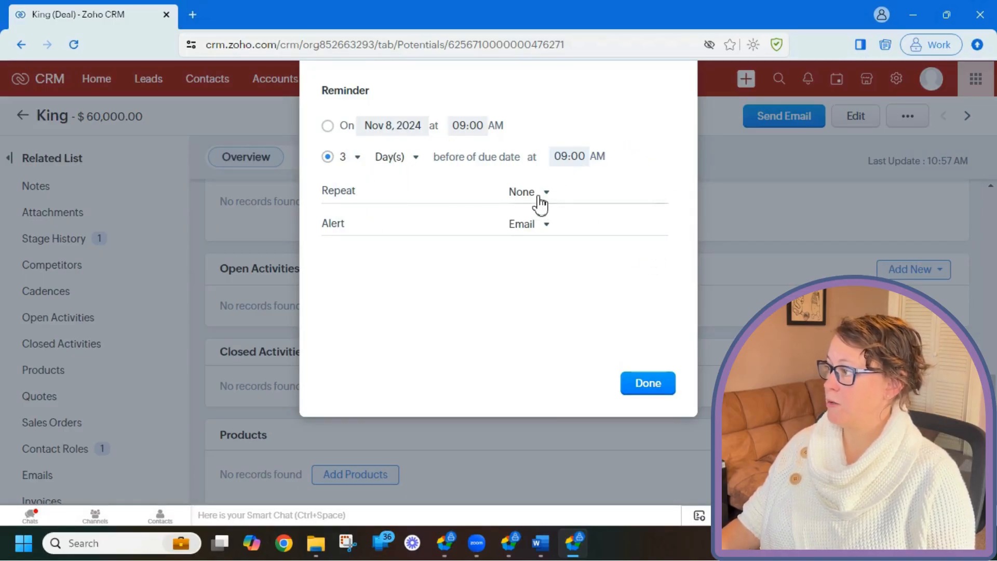
click(550, 227)
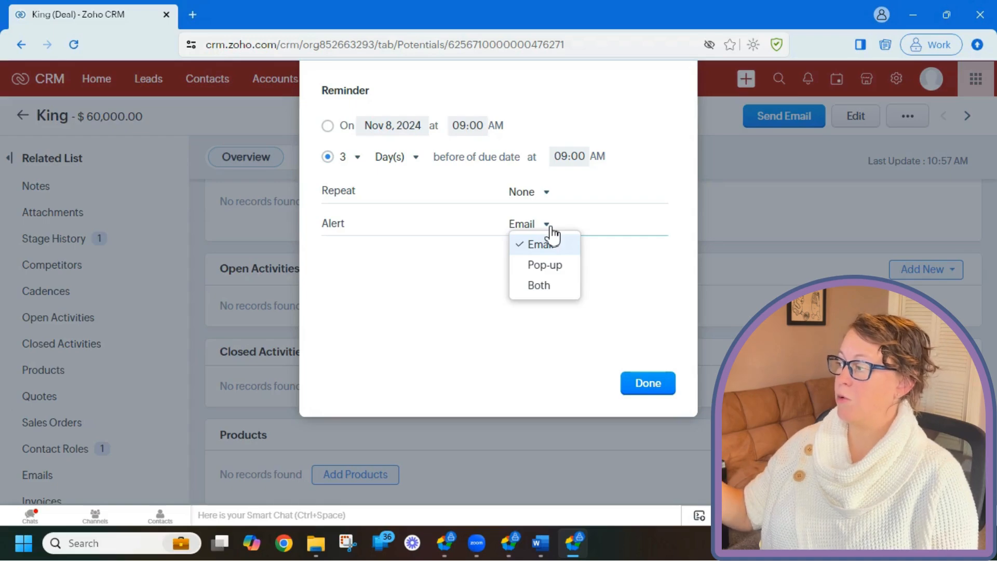
click(543, 286)
click(635, 385)
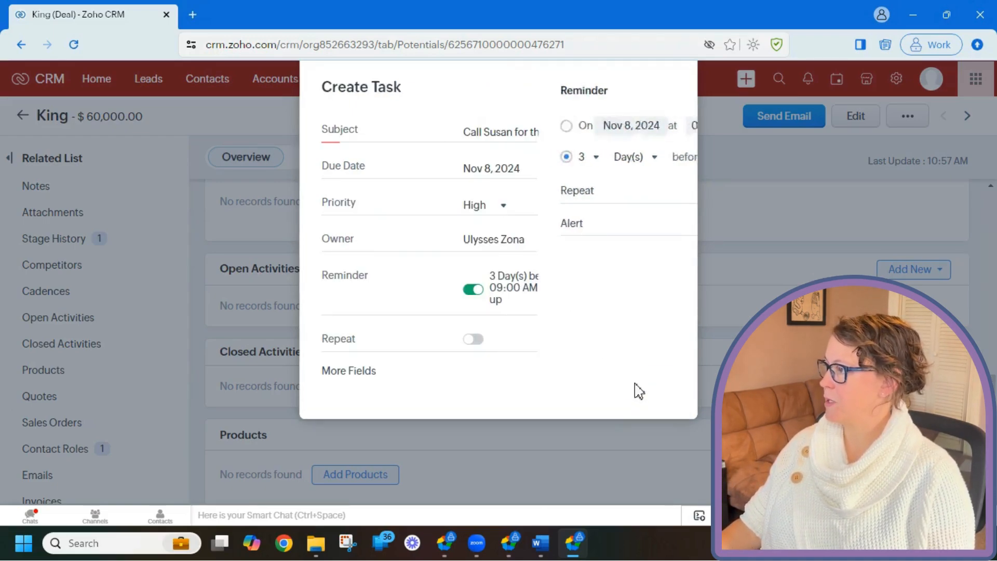
- Turn on repetition for the task and try ending it after a number of times and on a date
scroll(517, 297, down, 1)
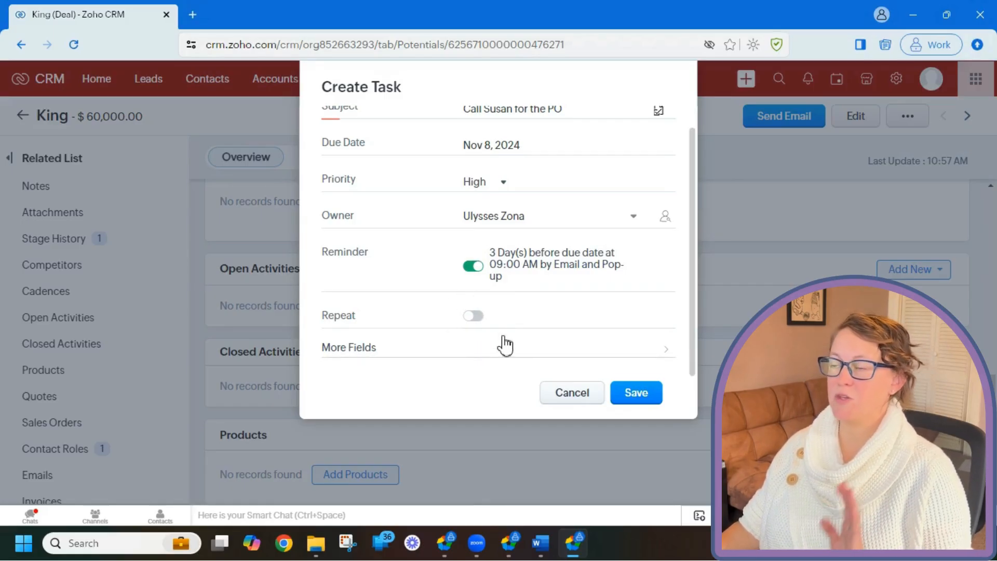
click(474, 317)
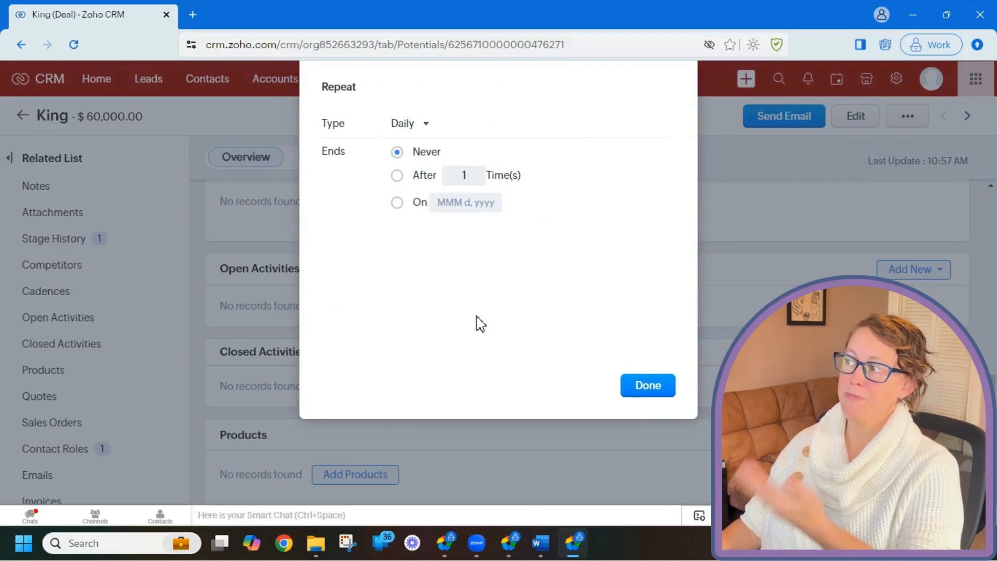
click(409, 127)
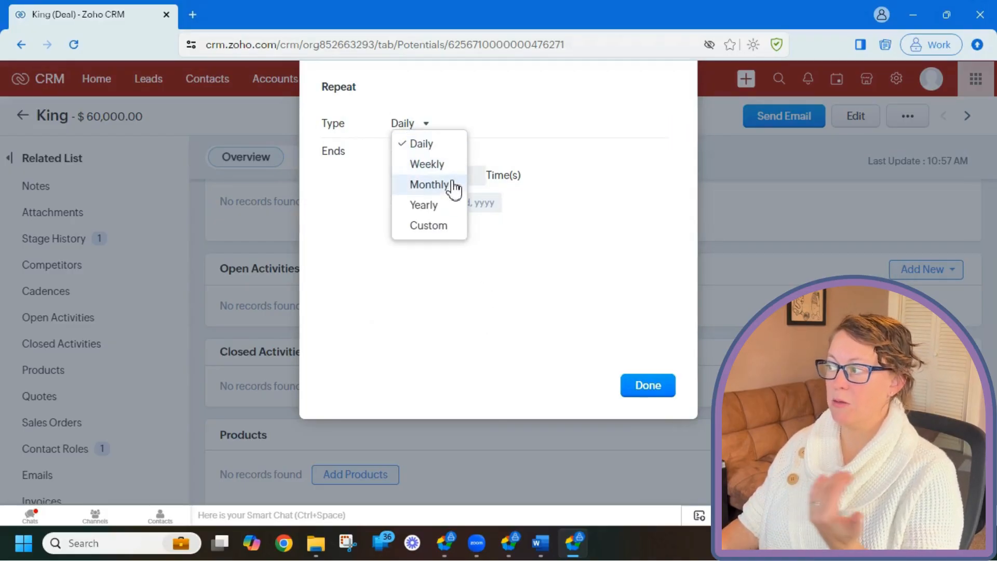
click(523, 271)
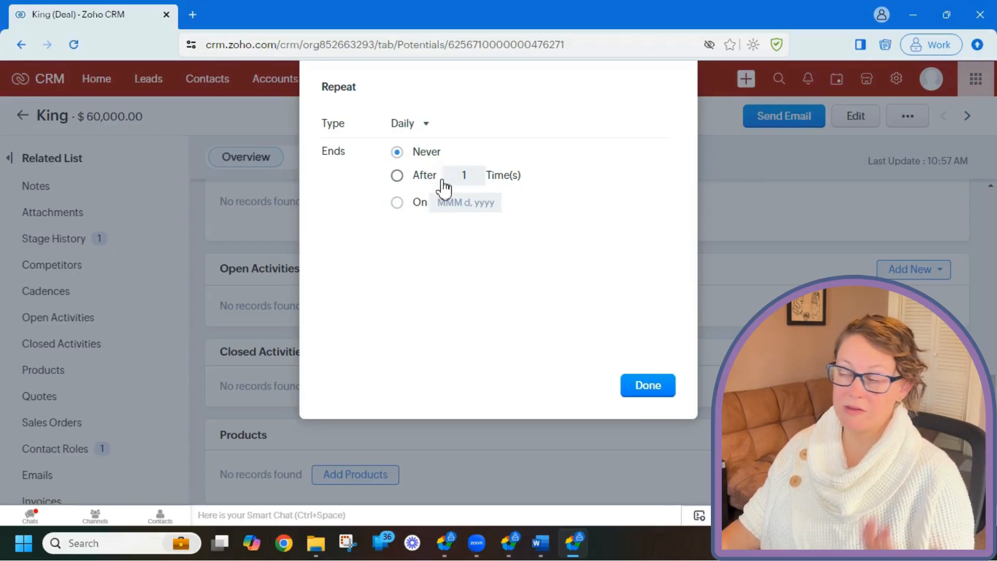
click(397, 175)
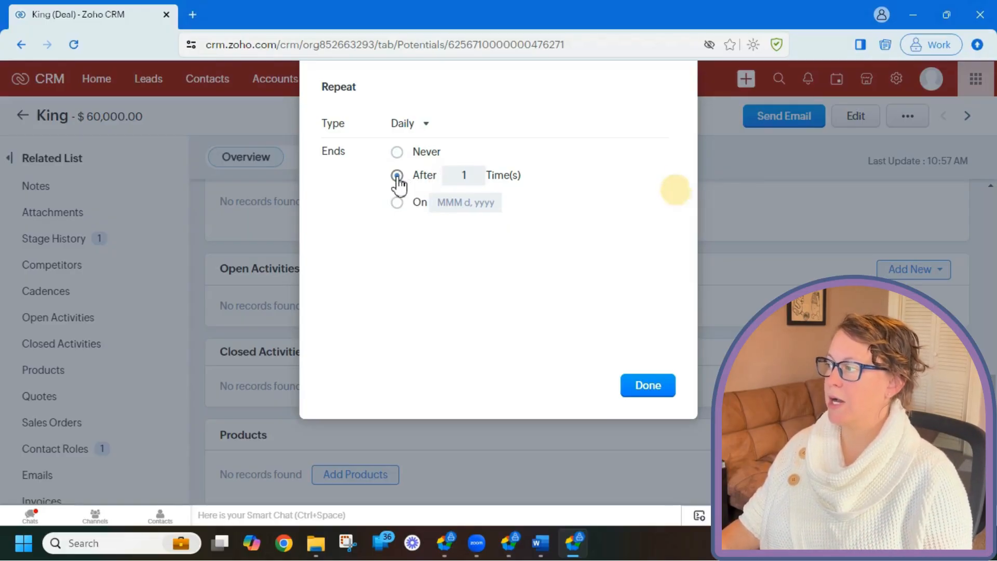
click(397, 203)
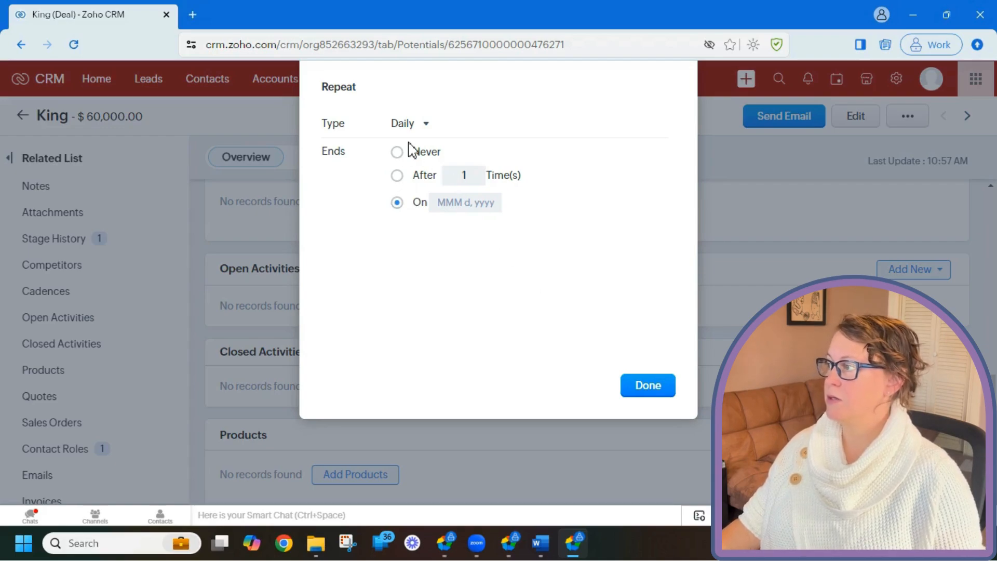
- Set the task to repeat yearly, ending after 5 times
click(408, 124)
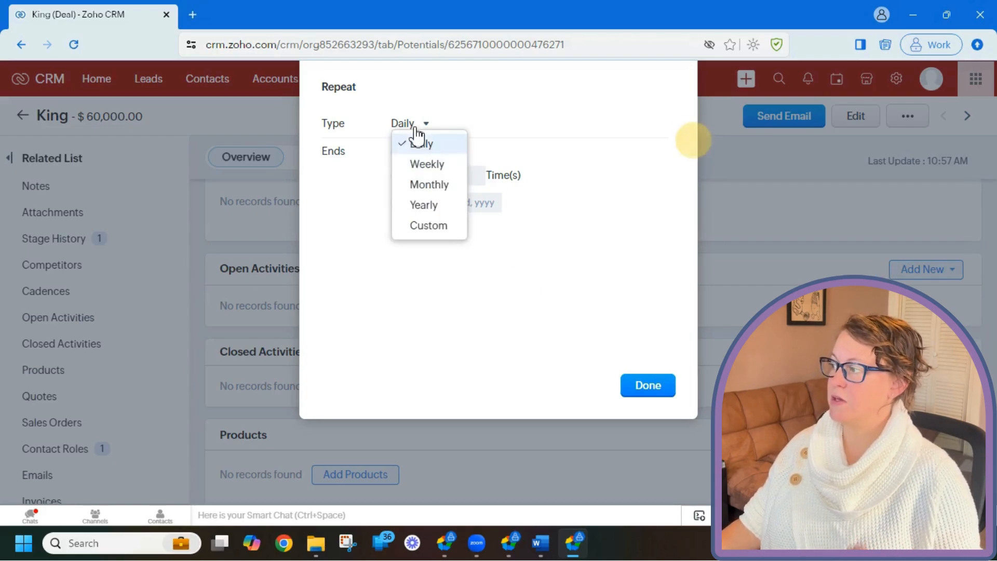
click(424, 205)
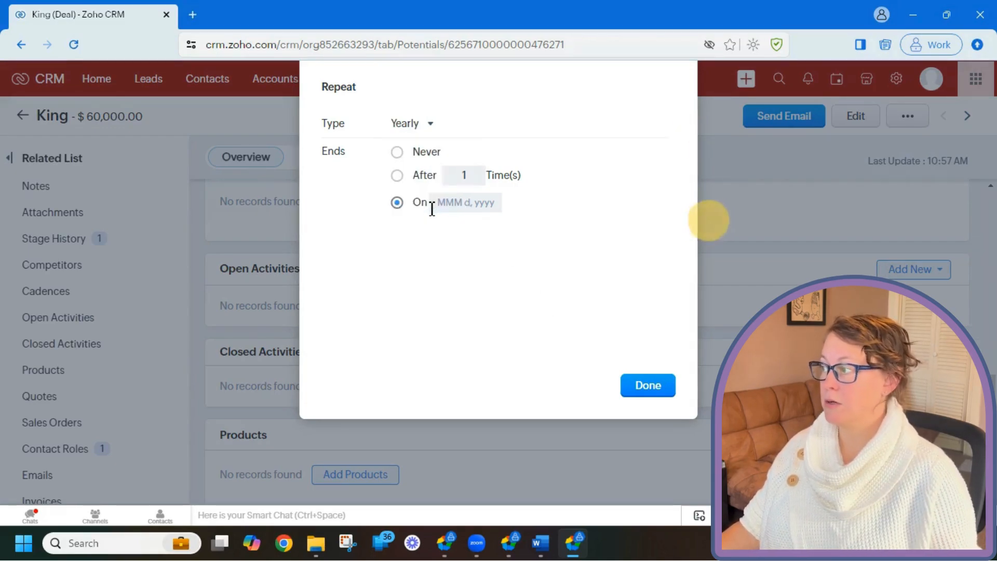
click(400, 176)
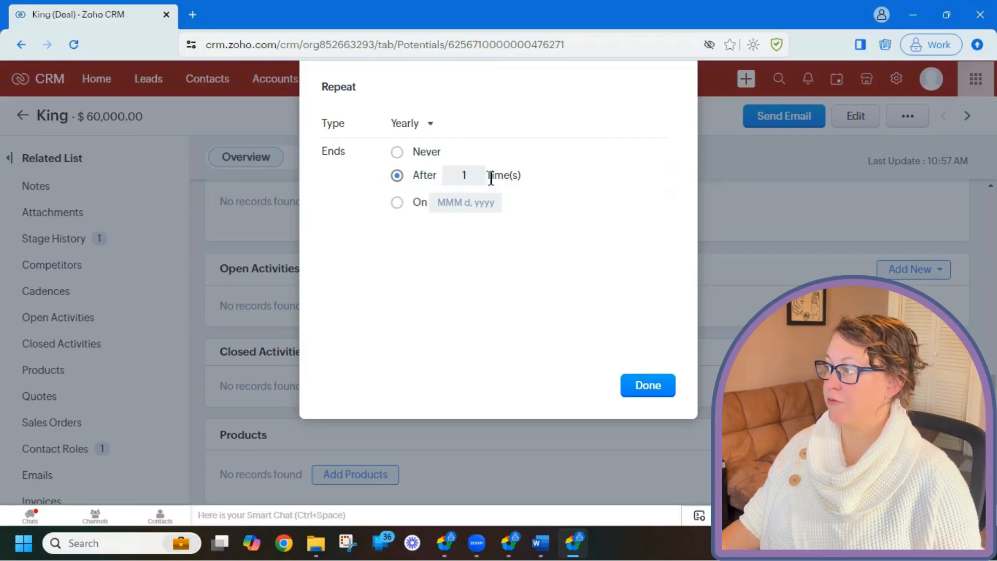
double_click(474, 176)
text(5)
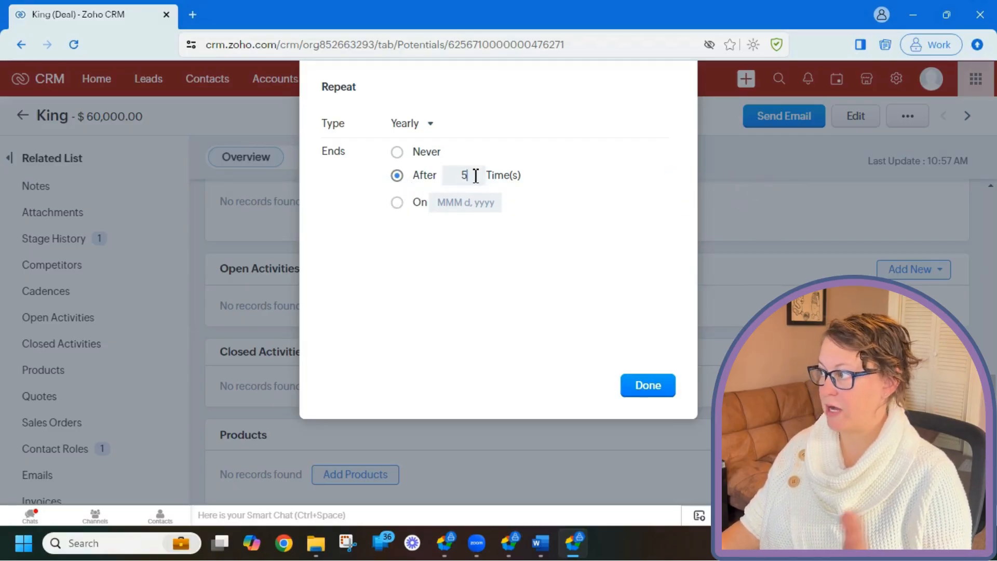
- Try to end the yearly repetition on a specific date, leaving the date blank
click(398, 203)
click(468, 202)
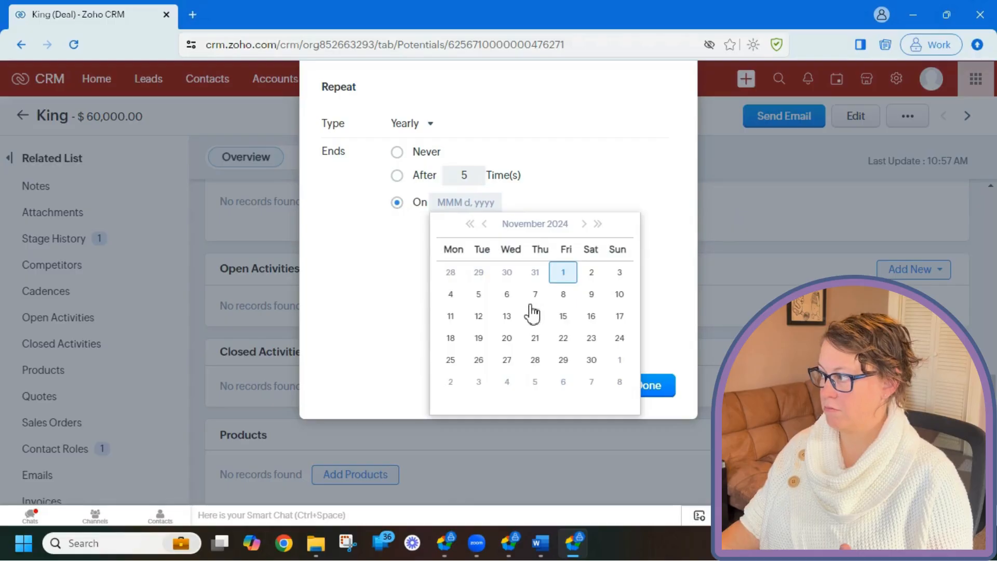
click(390, 260)
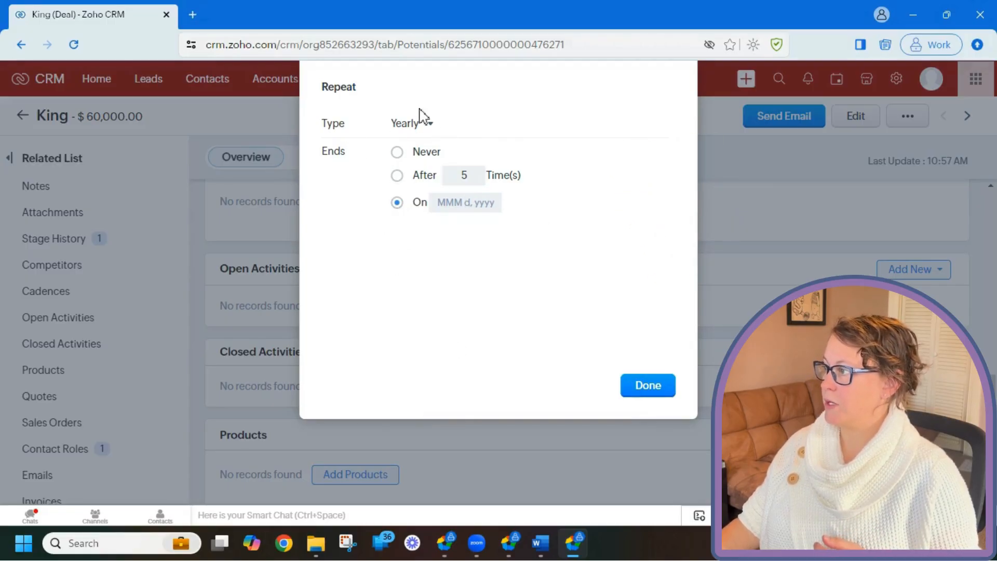
click(643, 395)
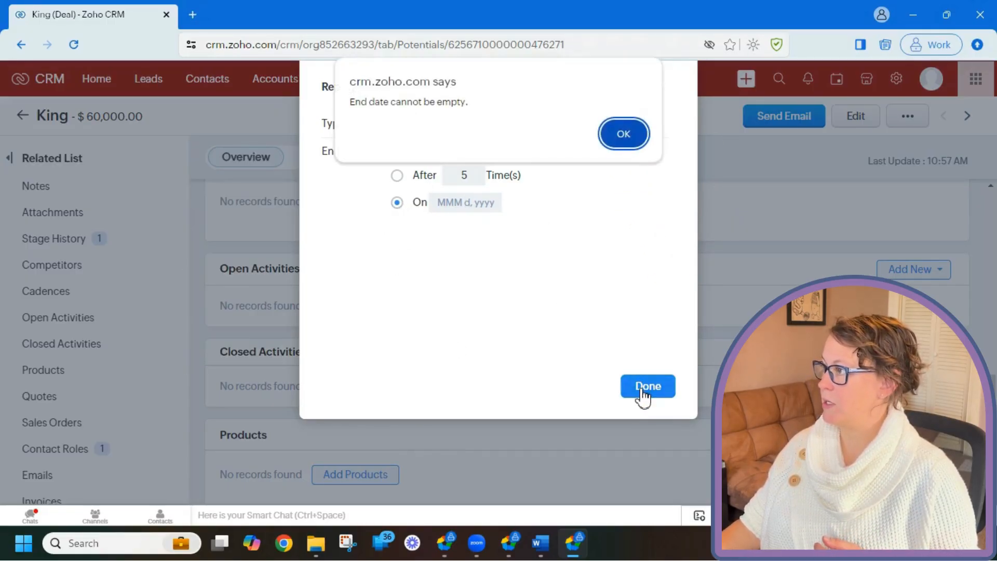
click(626, 134)
- Apply the yearly repetition with an end after 5 times and turn the task's repetition off again
click(397, 176)
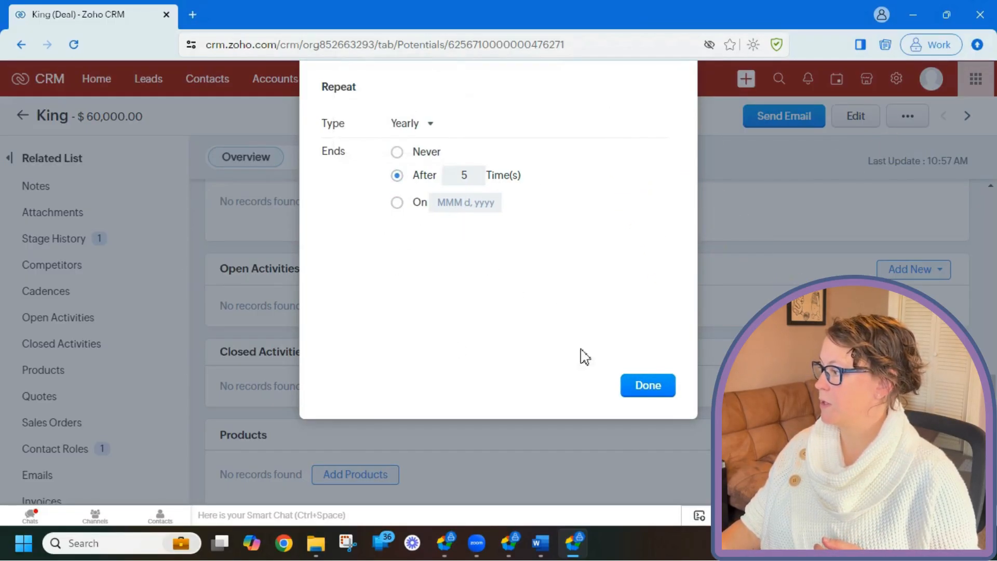
click(644, 392)
click(471, 321)
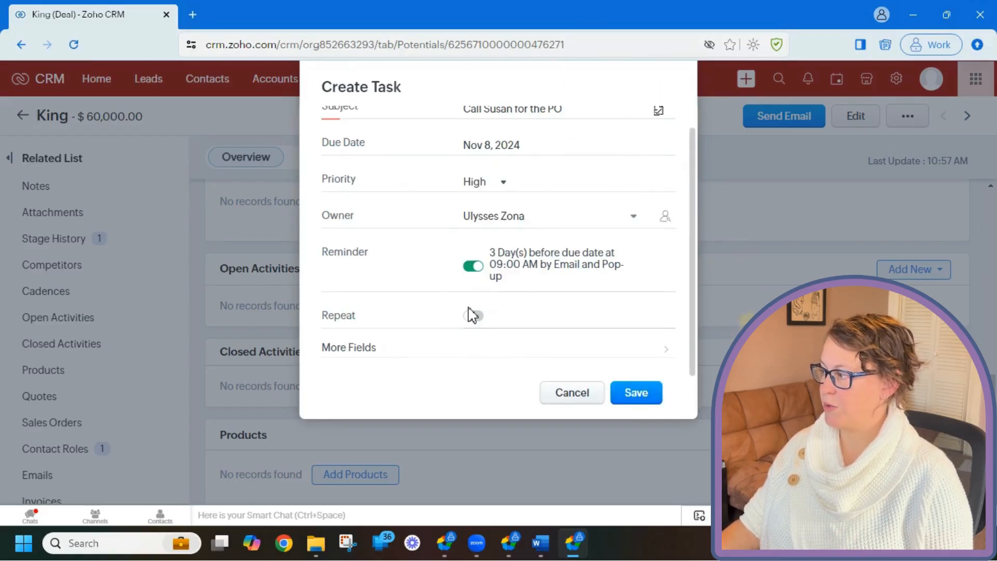
- Open the task's additional fields and review the available status options
click(642, 350)
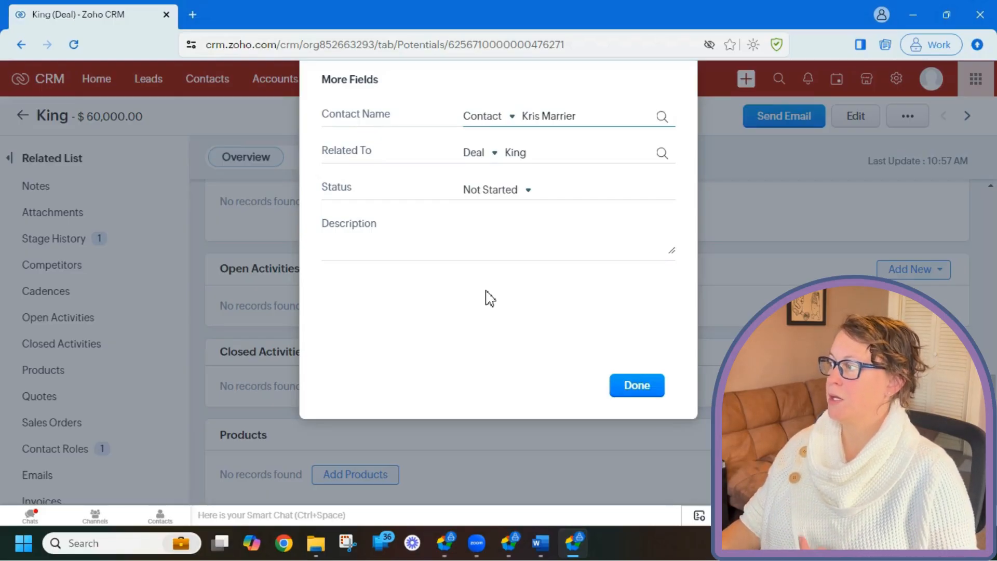
click(516, 202)
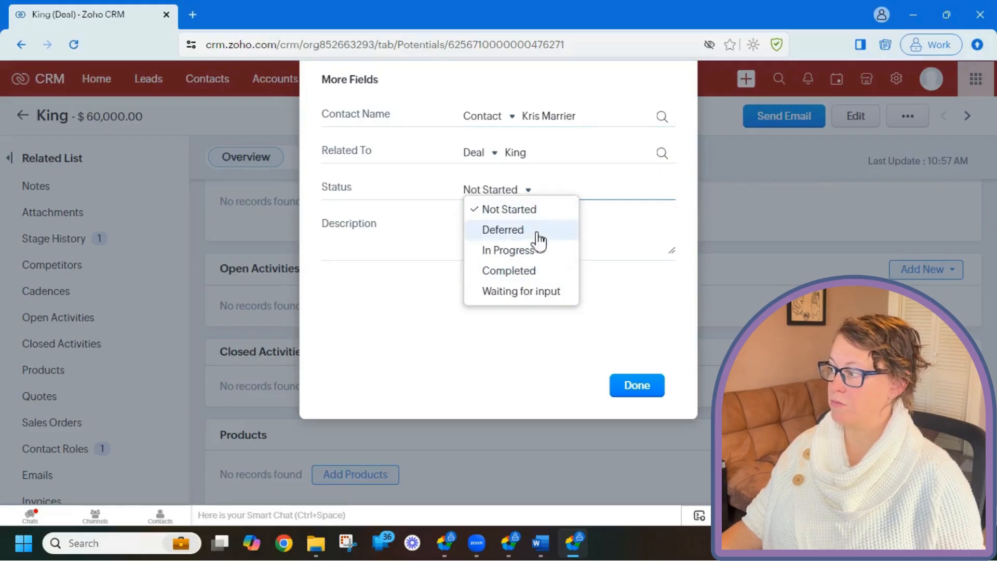
click(528, 367)
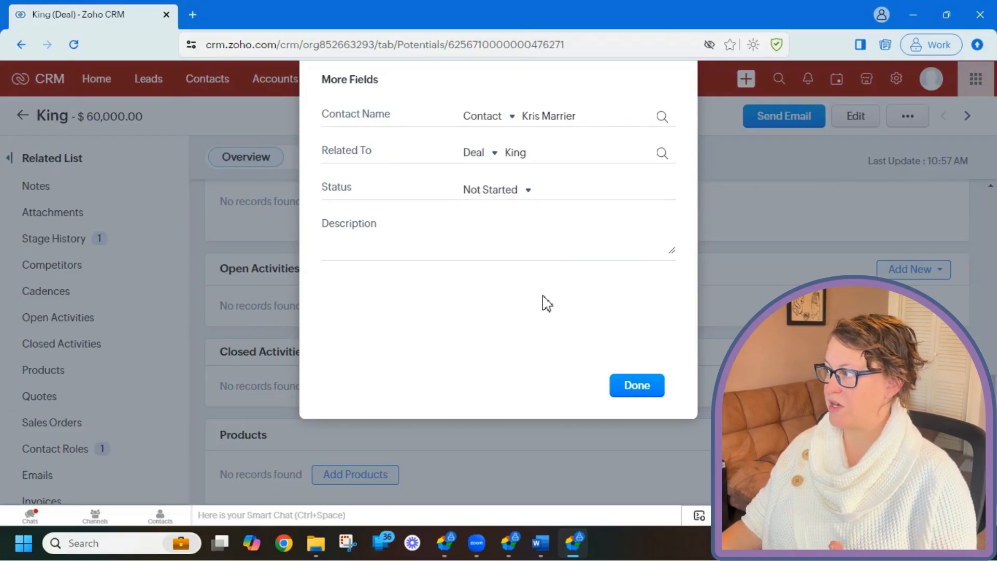
- Leave the task's description blank, accept the additional fields and save the task on the King deal
click(555, 240)
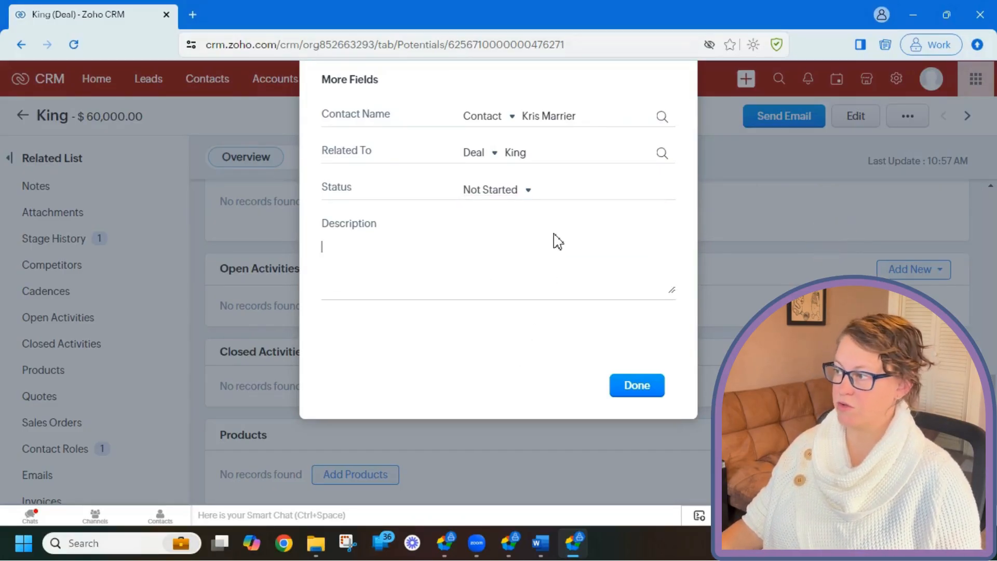
click(638, 386)
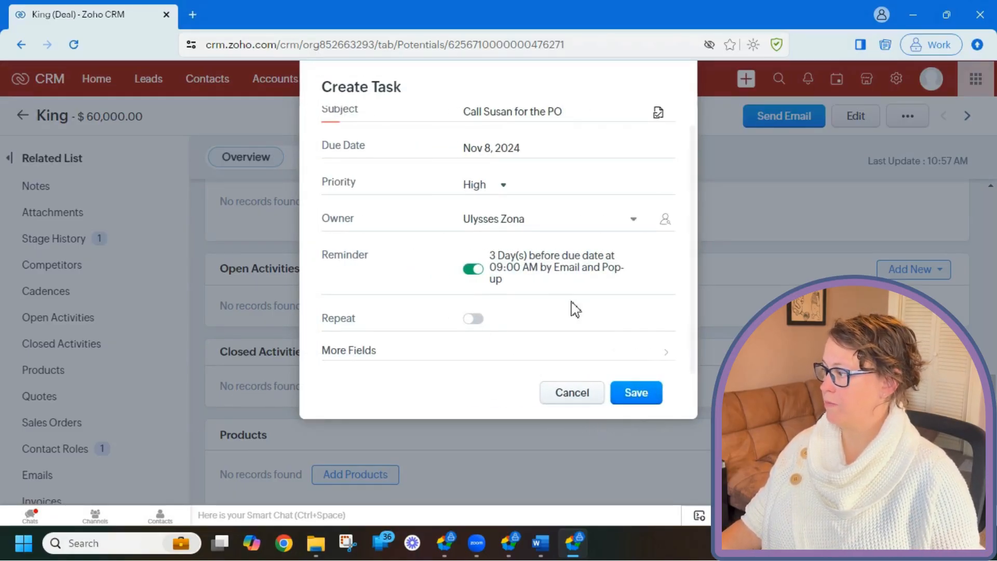
click(633, 396)
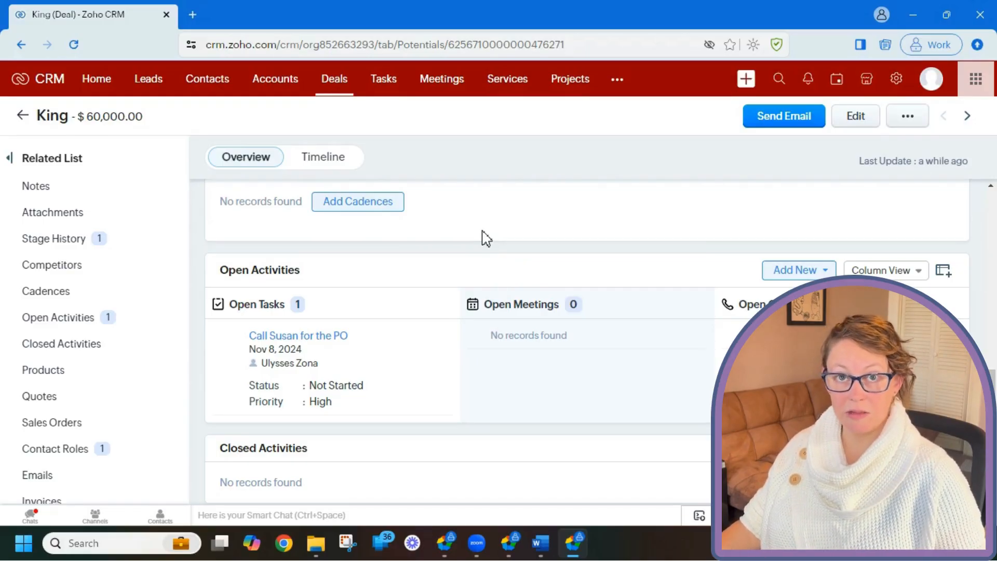
- Check the new task in the list of all tasks and in My Open Tasks on the home page
click(390, 86)
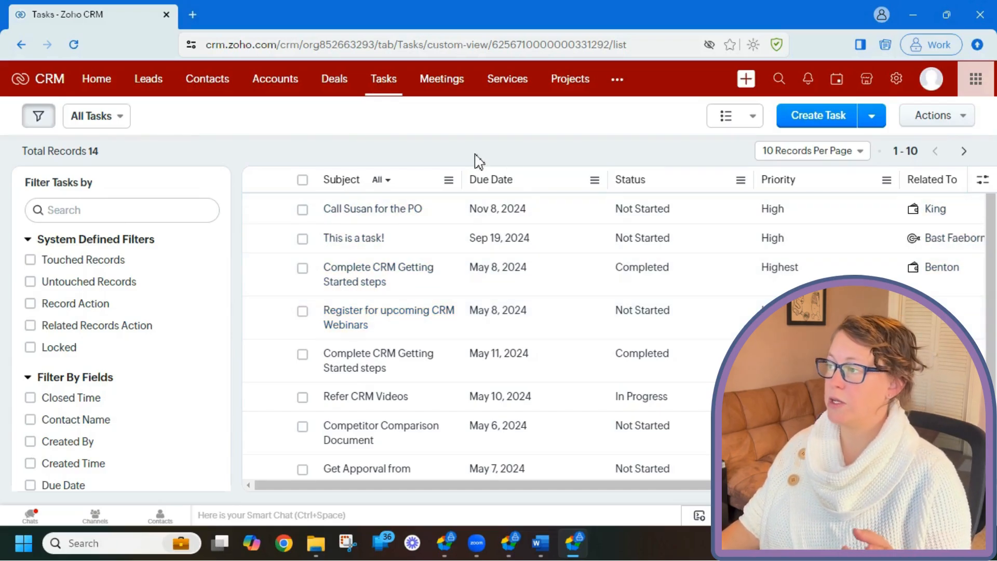
click(106, 88)
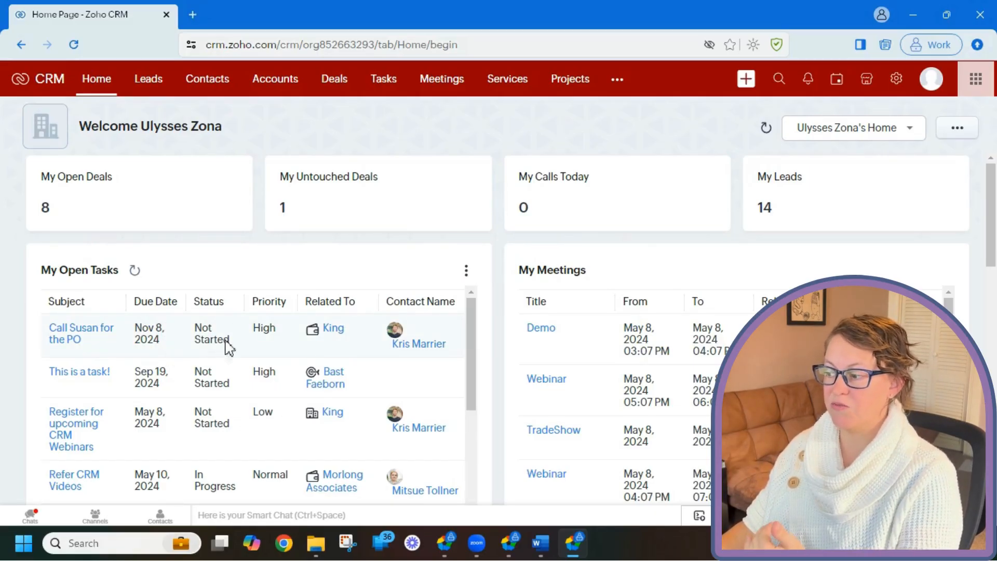
scroll(260, 408, down, 1)
scroll(258, 407, up, 2)
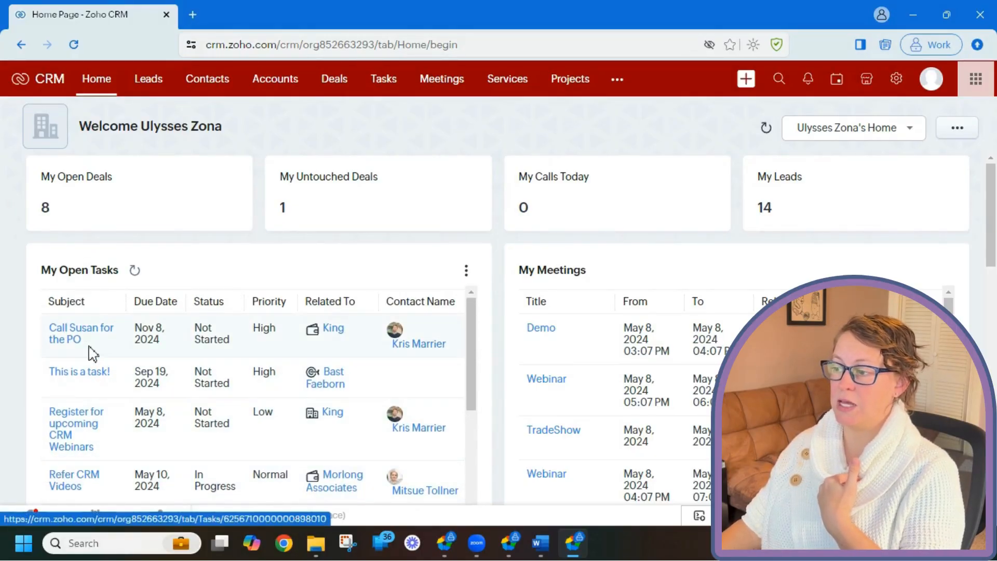
- Open the King deal from its related task on the home page and review the deal's Next Action
click(334, 328)
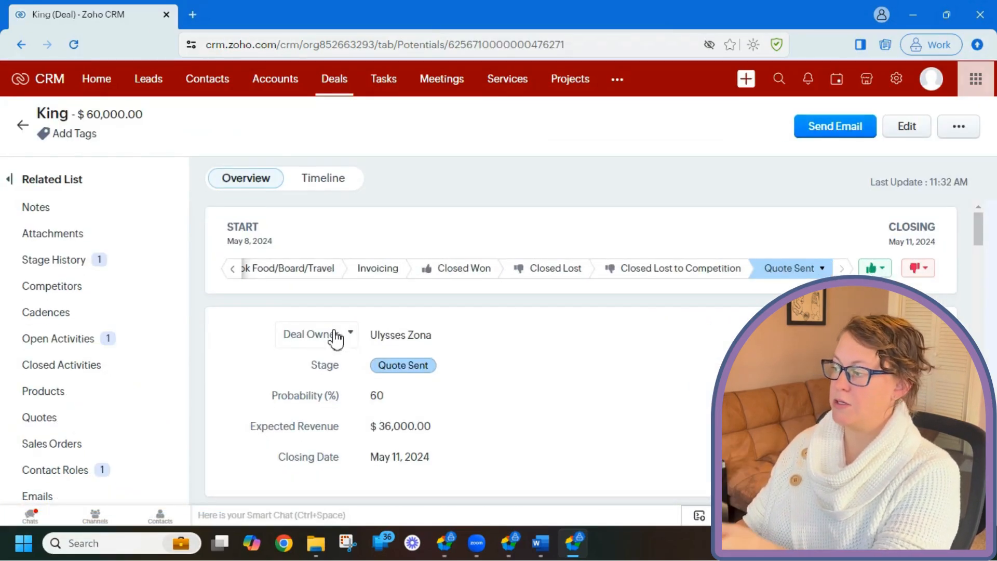
scroll(605, 339, down, 3)
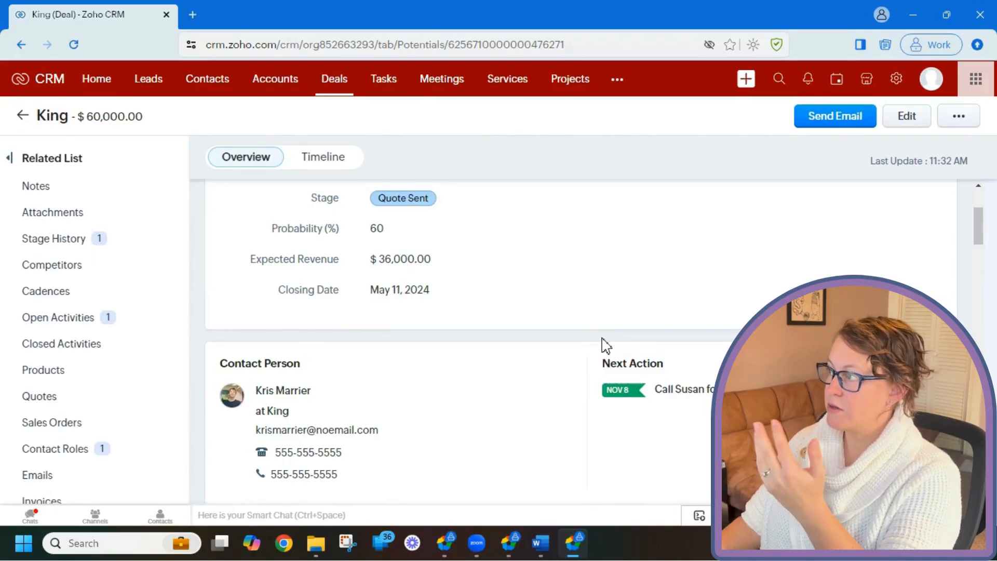
scroll(604, 344, up, 3)
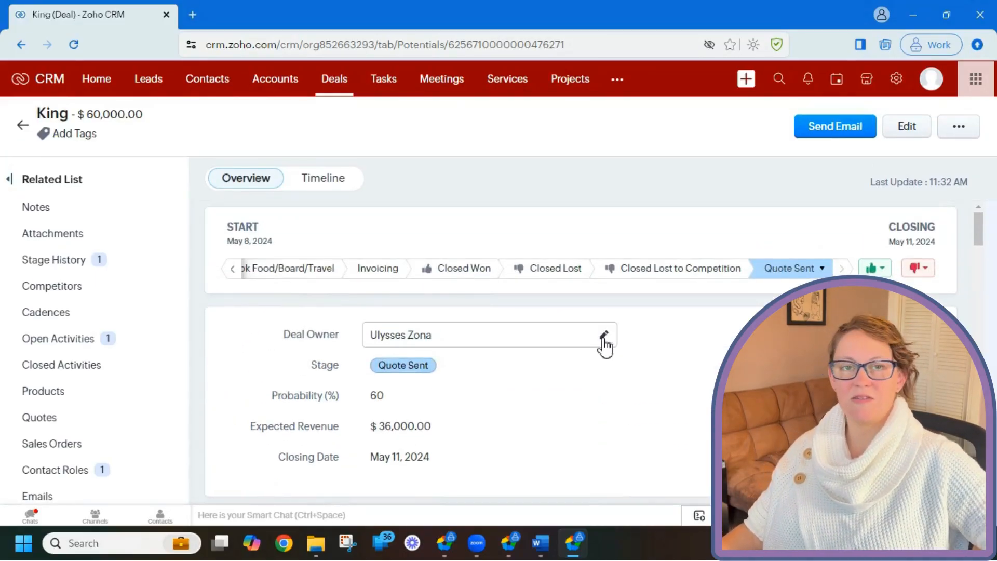